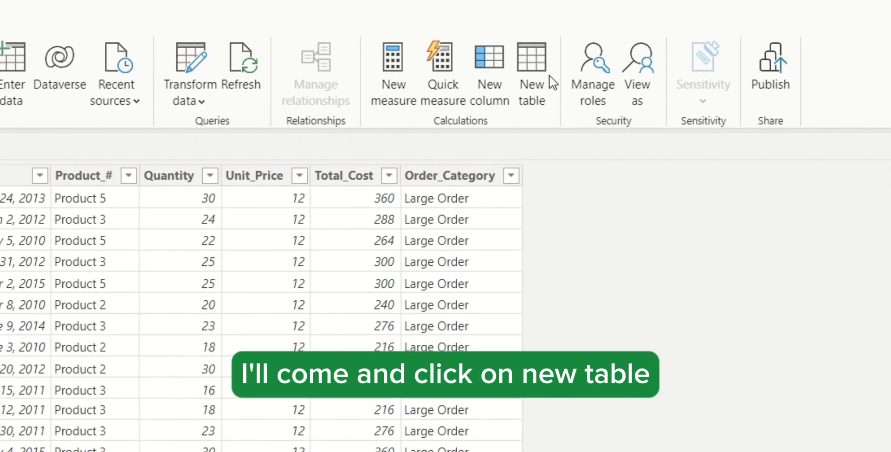
Step: Create a new calculated table named Dates and begin its formula with ADD
click(551, 80)
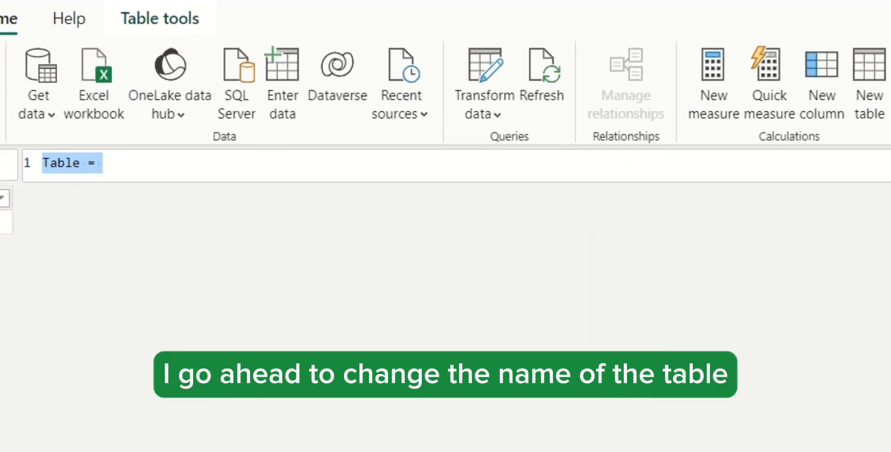
click(174, 174)
key(BackSpace)
key(BackSpace)
key(BackSpace)
key(BackSpace)
key(BackSpace)
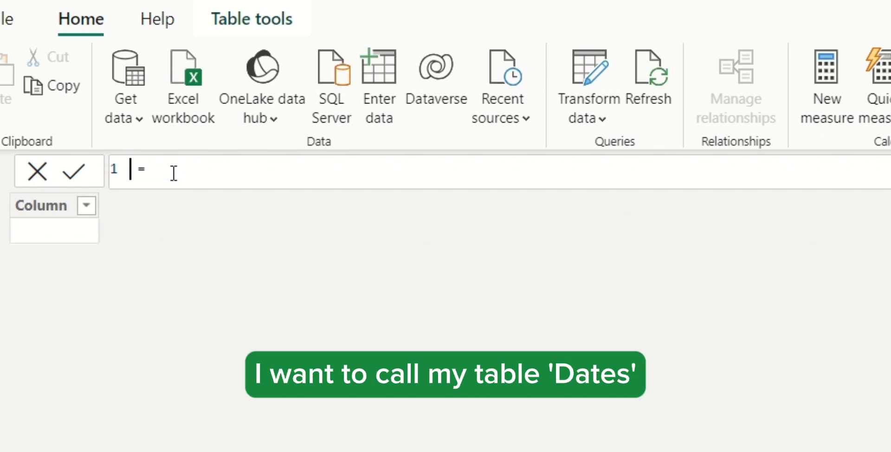
text(Dates)
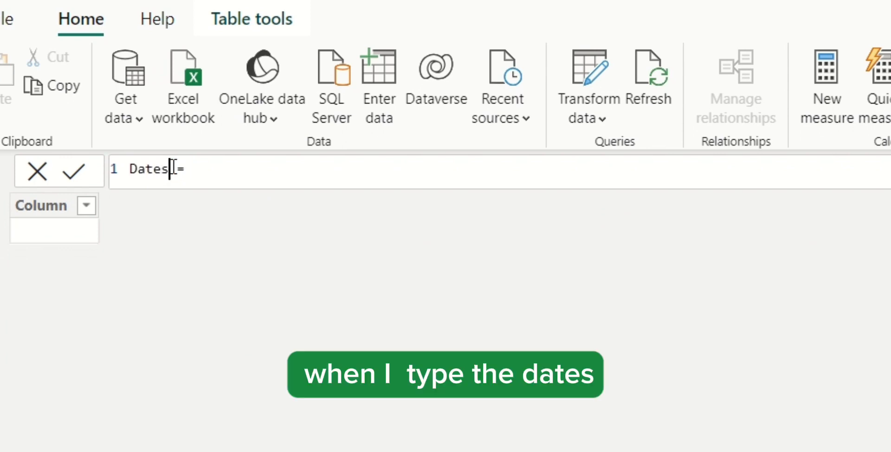
key(End)
text(ADD)
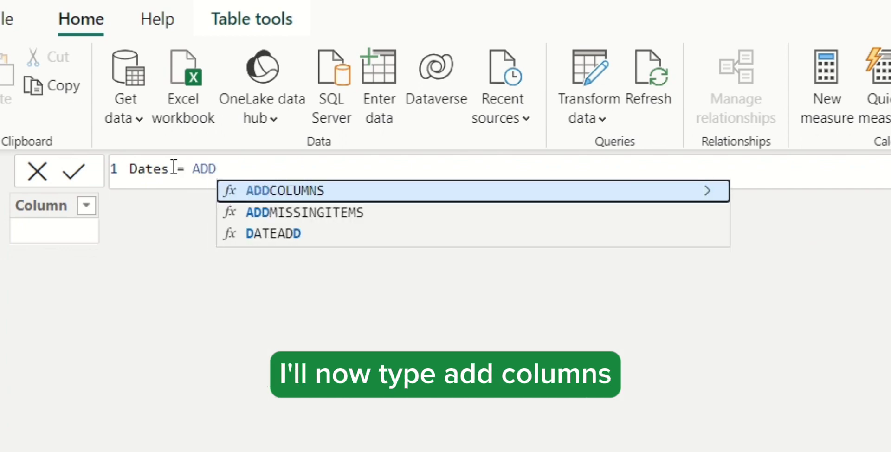
Step: Put CALENDAR(DATE(2010,1,6), DATE(2015,12,31)) inside ADDCOLUMNS in the Dates formula
key(Tab)
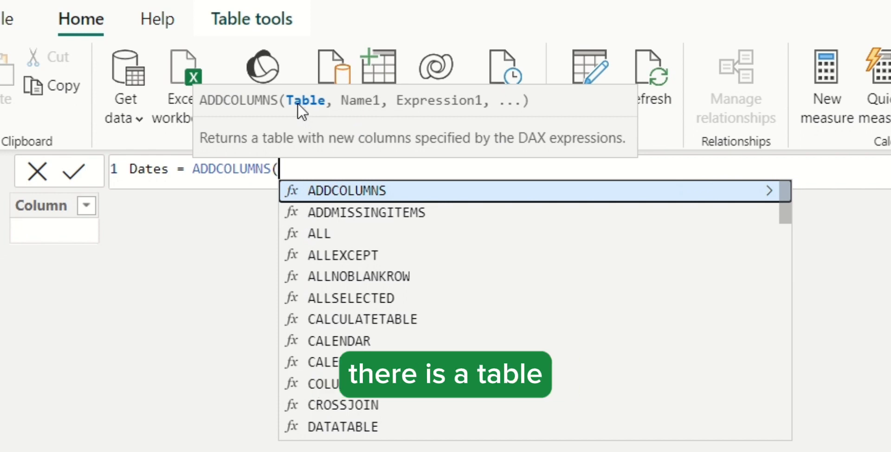
text(CALEND)
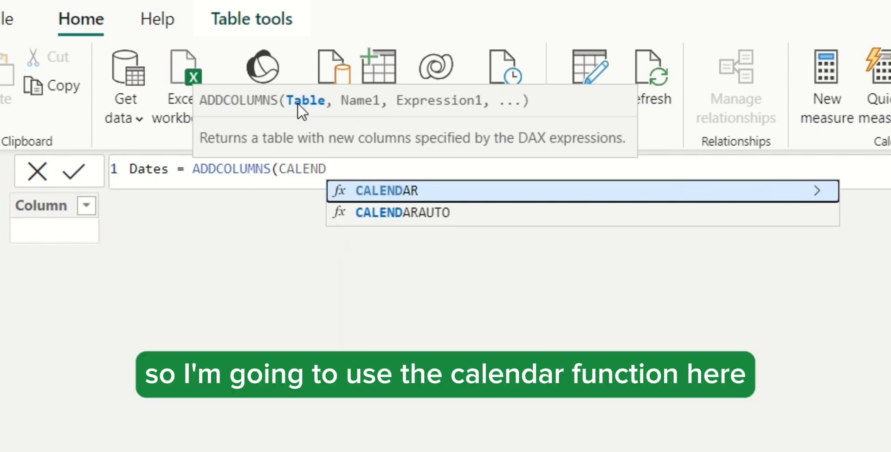
key(Tab)
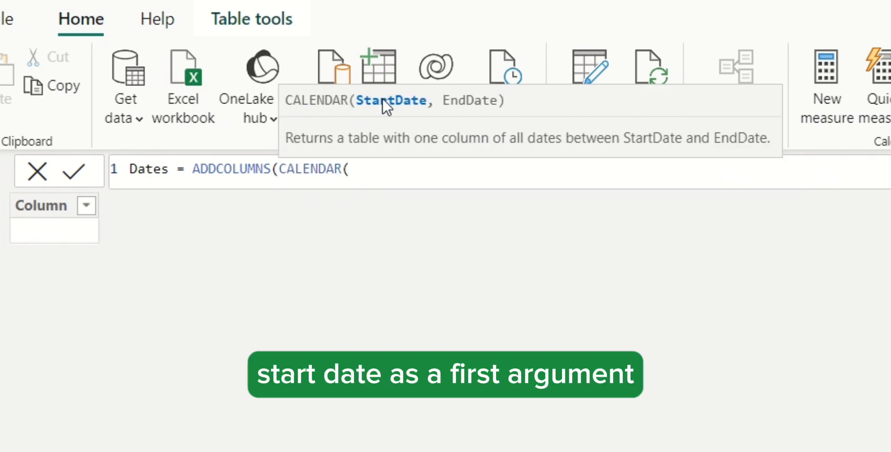
text(DATE)
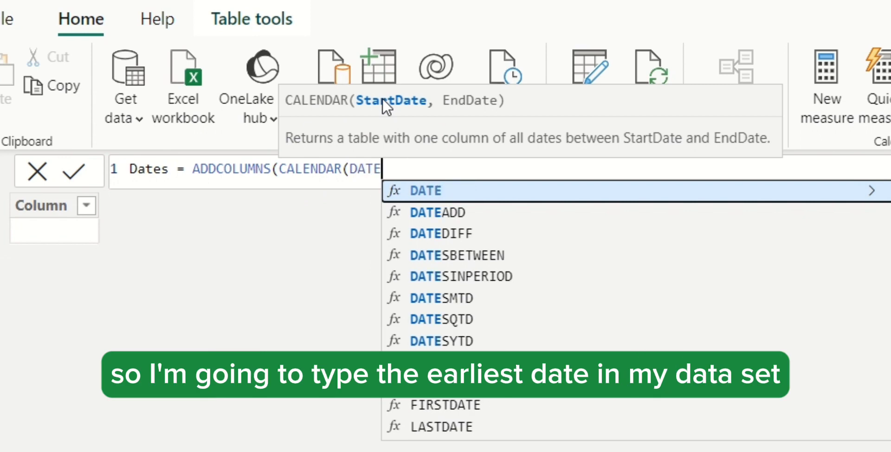
key(Tab)
text(2010,)
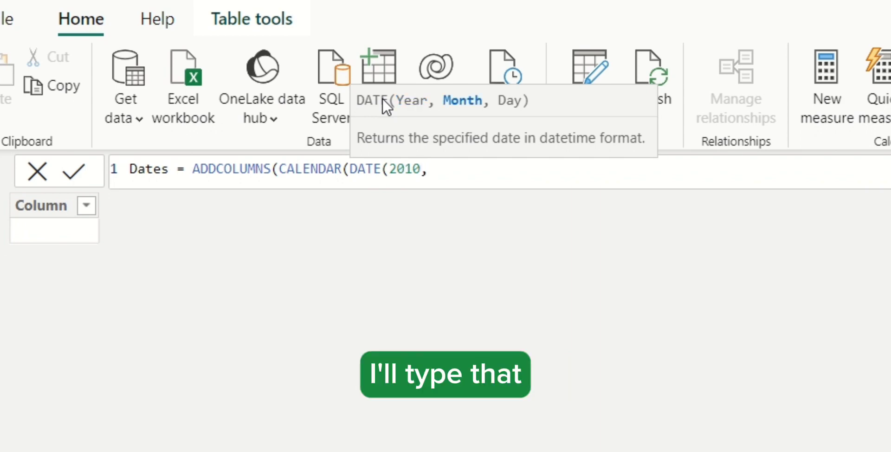
text(1,)
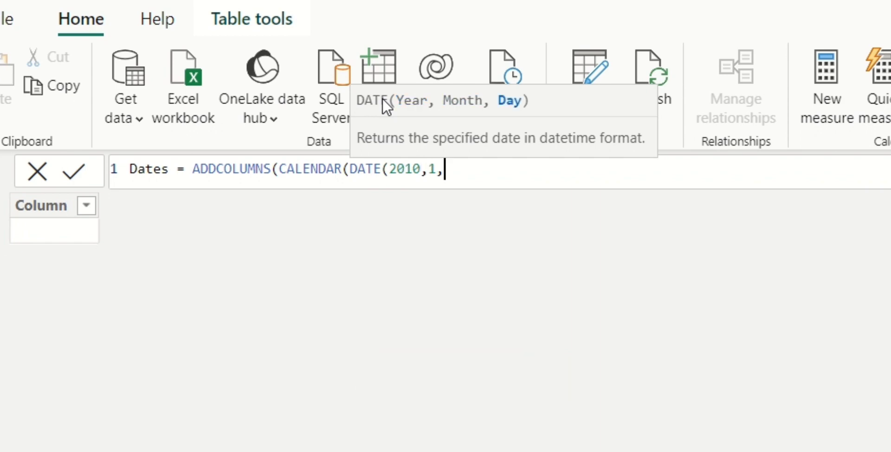
text(6), )
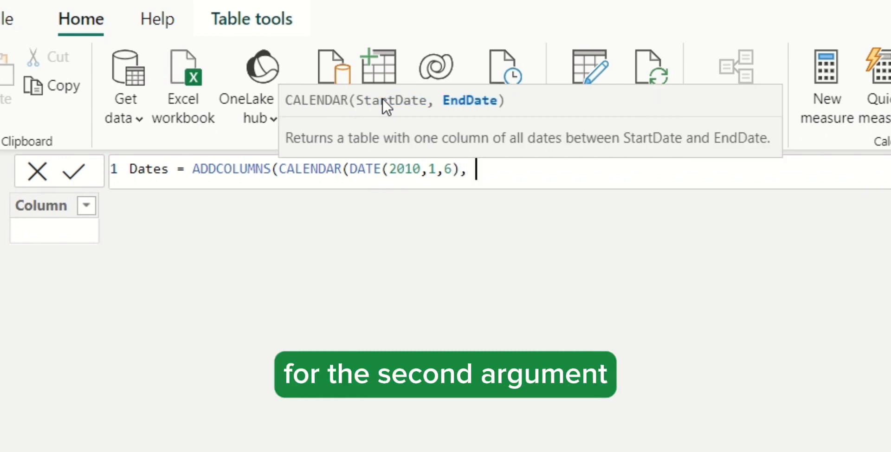
text(DATE)
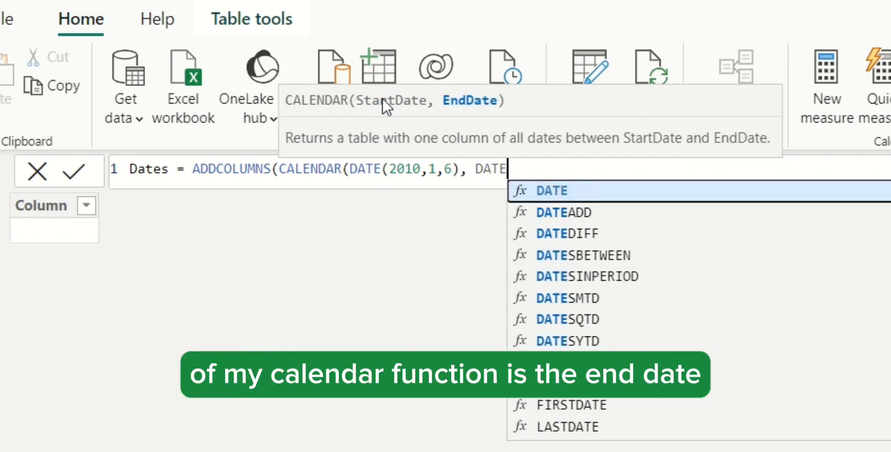
text(()
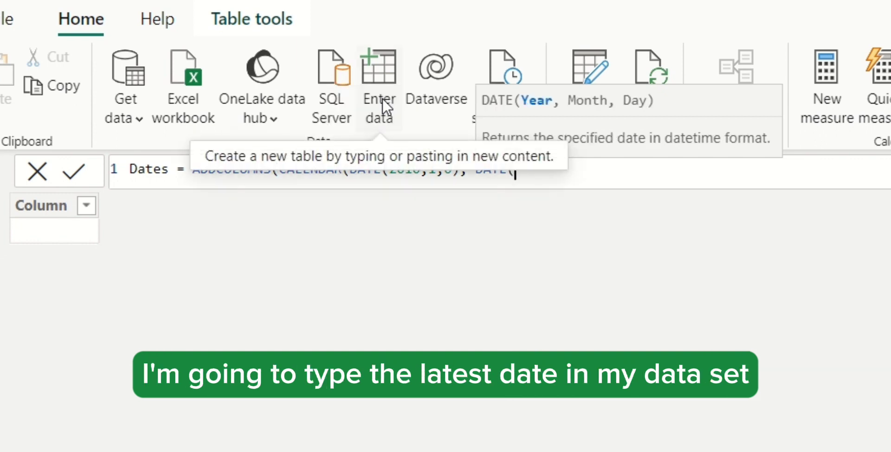
text(2015,12,)
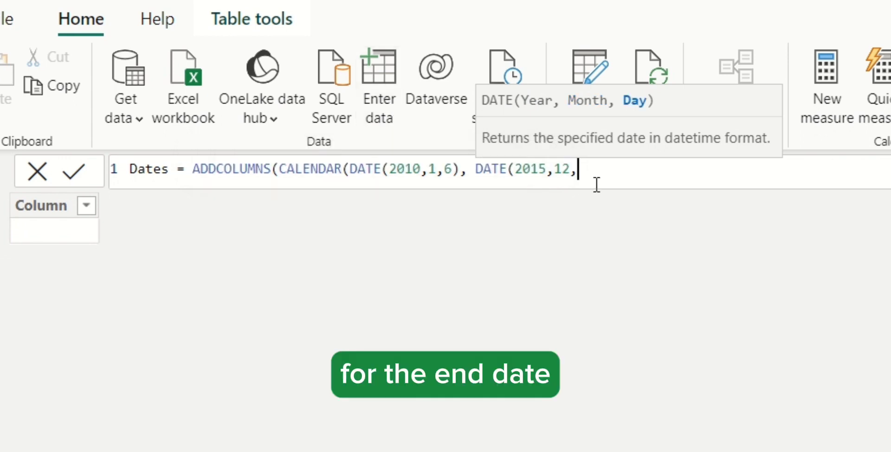
text(31))
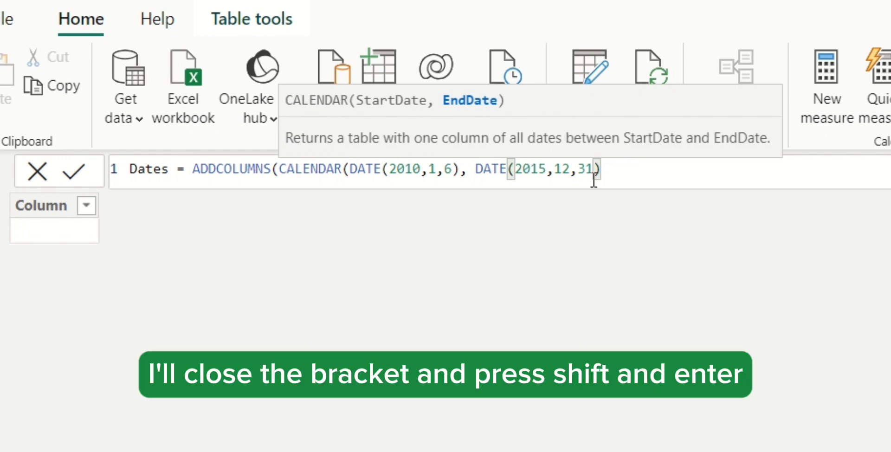
text())
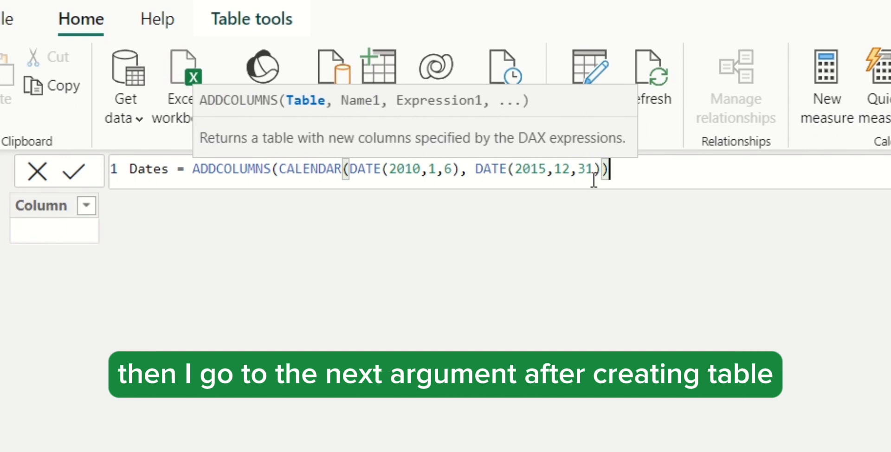
text(,)
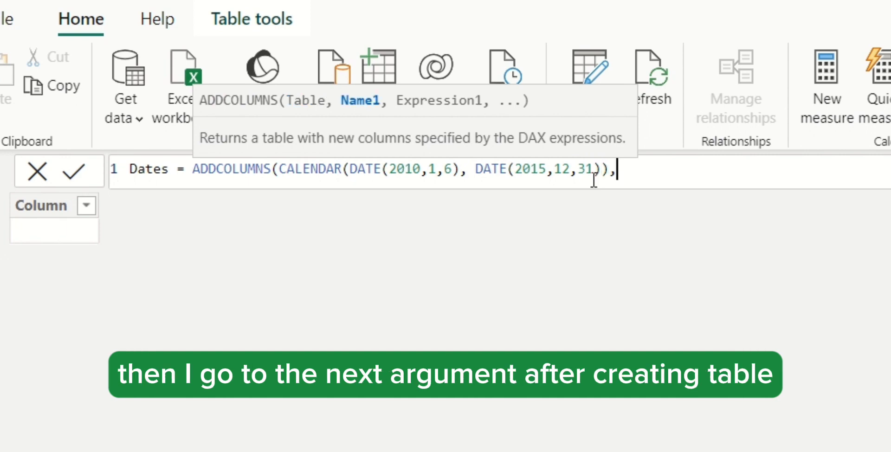
Step: Add a "Year" column computed as YEAR([Date]) on a new formula line
key(shift+Return)
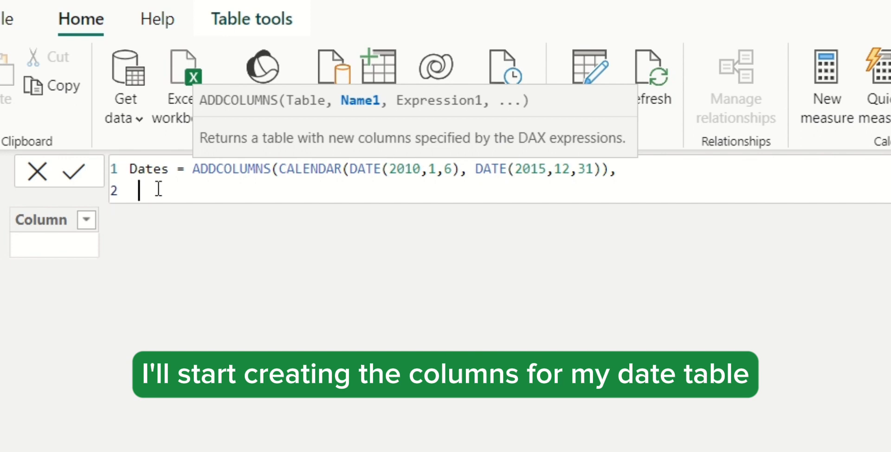
text("Y)
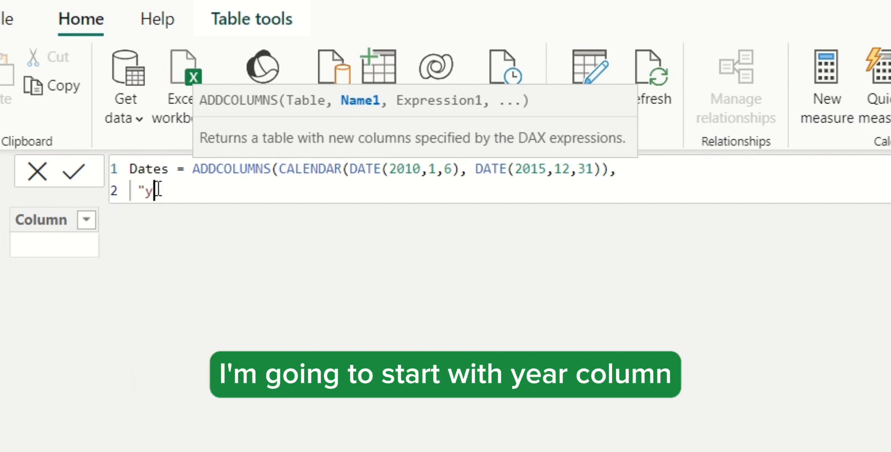
text(ear")
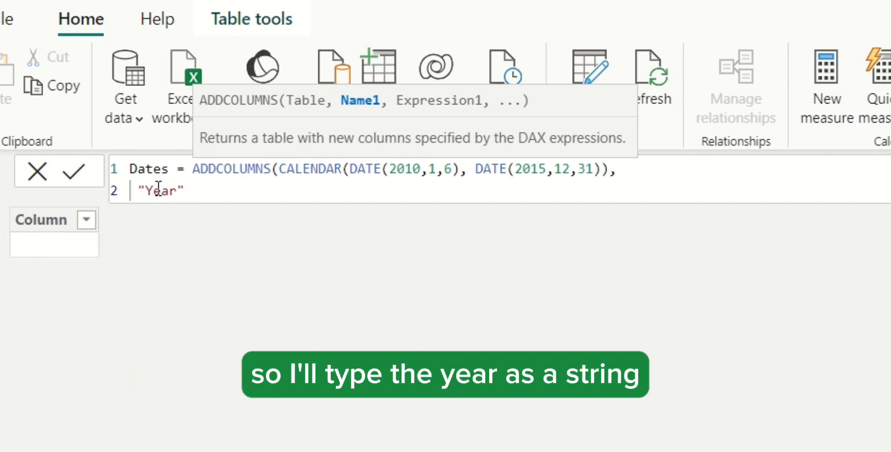
text(,)
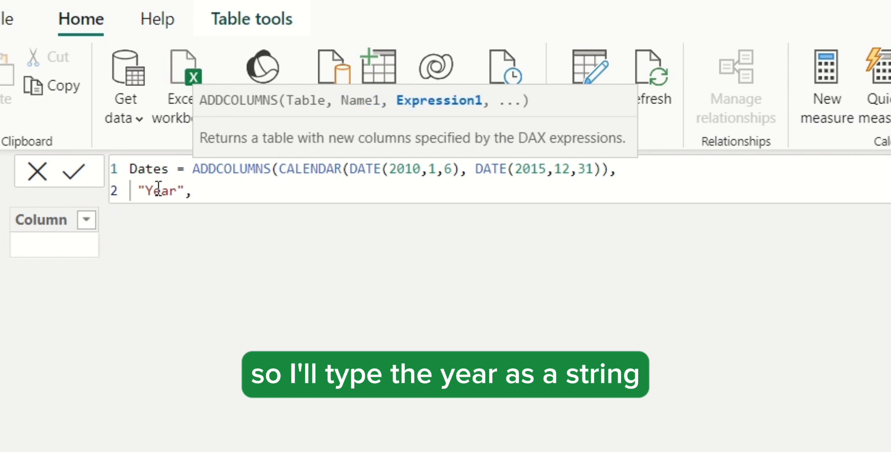
text( YEAR()
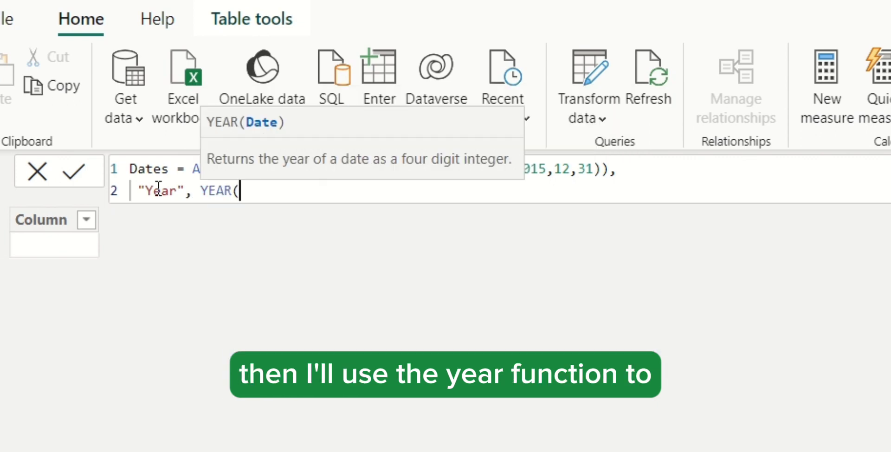
text([)
key(Tab)
text(),)
Step: Add a "Quarter" column using FORMAT on [Date] with a QQ quarter code
key(shift+Return)
text("Quarter", FORMAT()
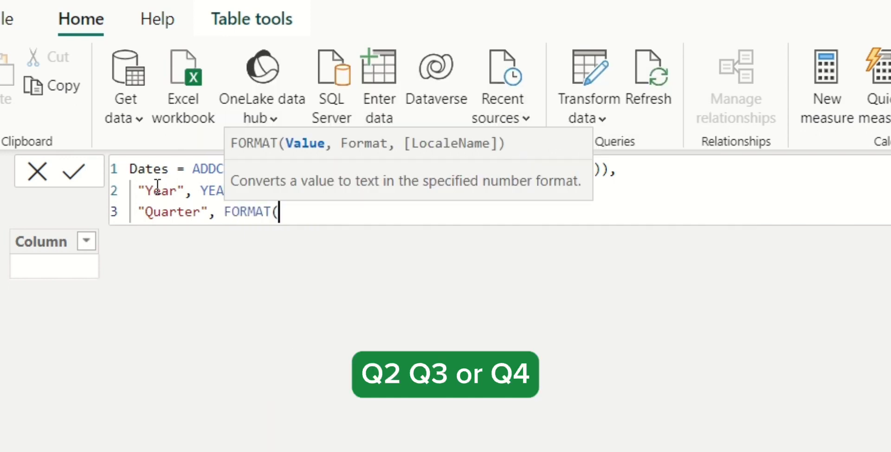
text([)
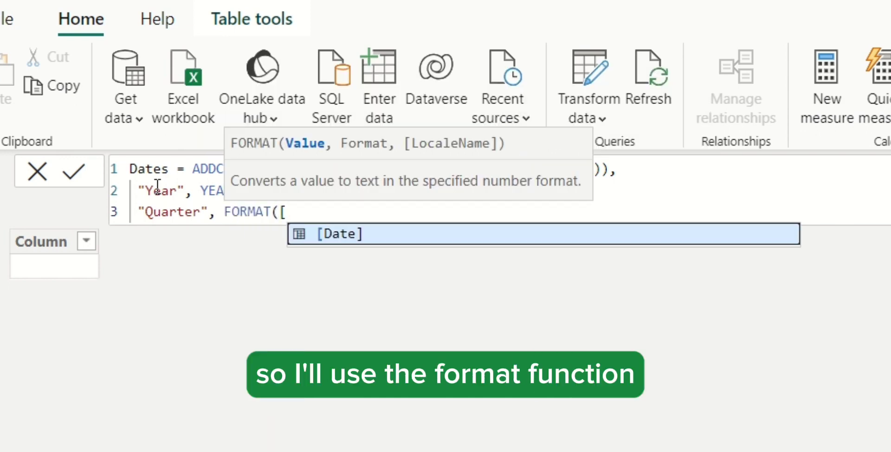
key(Tab)
text(, "\)
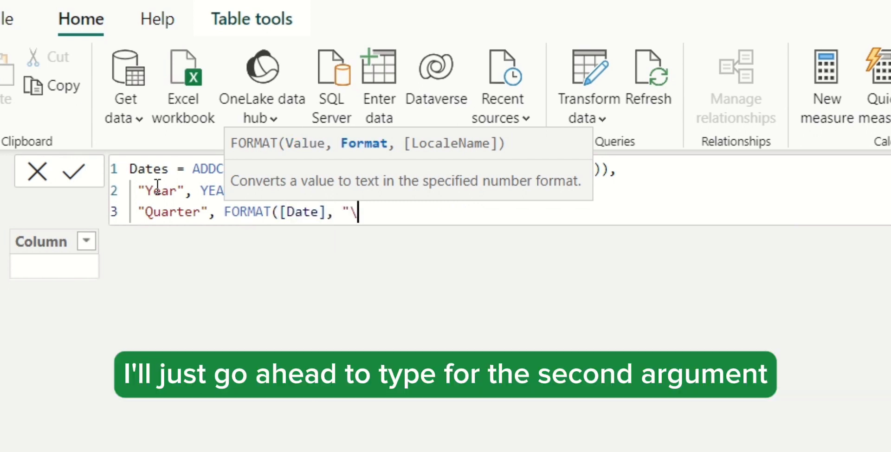
text(qq)
key(BackSpace)
key(BackSpace)
text(QQ)
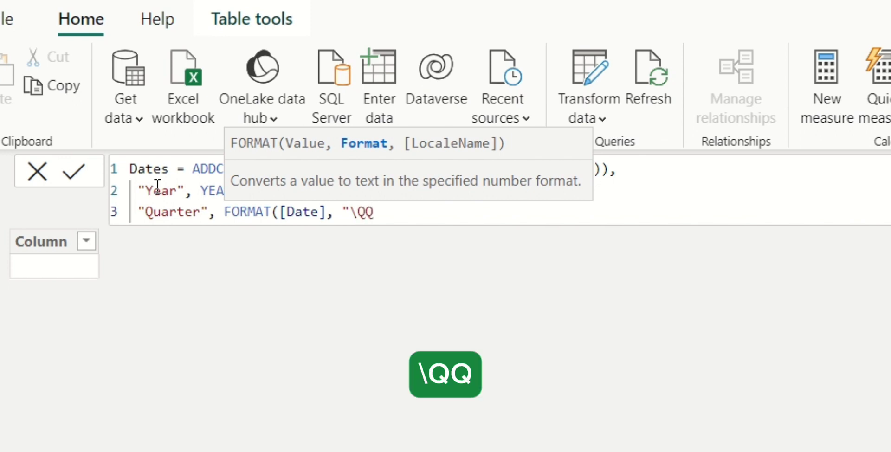
text("))
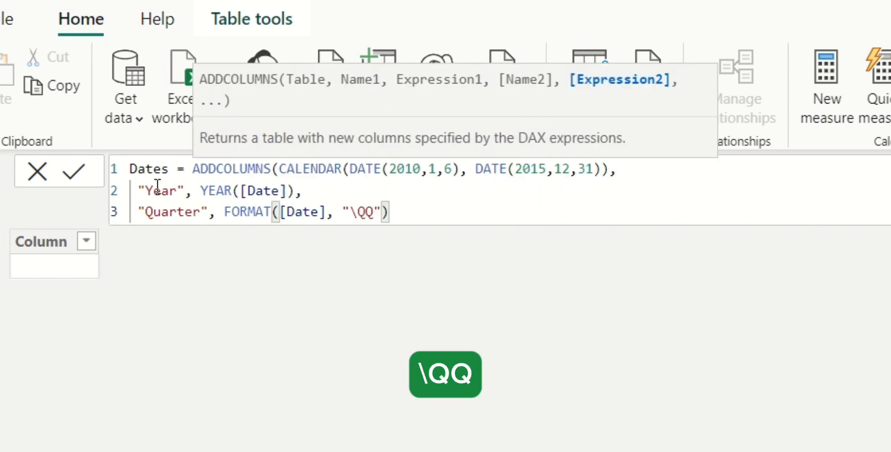
text(,)
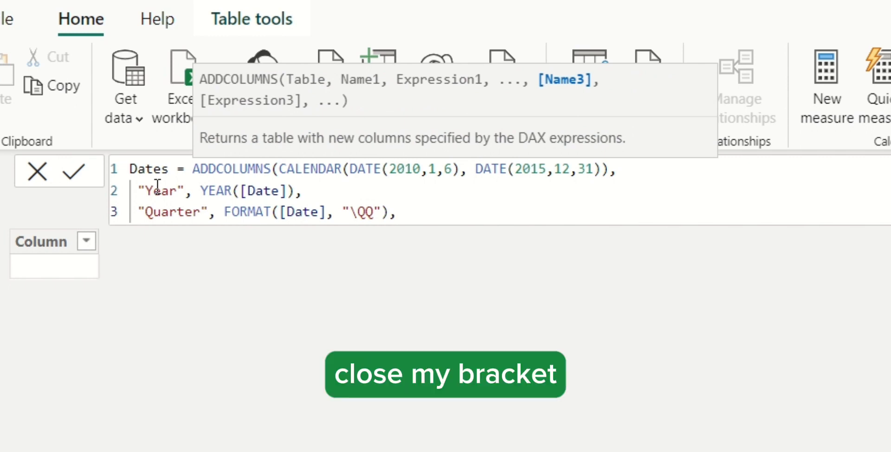
Step: Add a "Month" column as FORMAT([Date], "mmm") for three-letter month names
key(shift+Return)
text("Month)
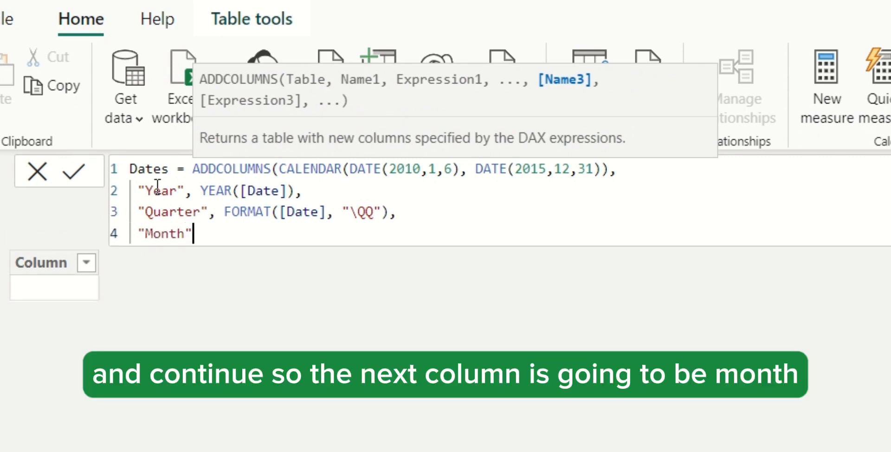
text(")
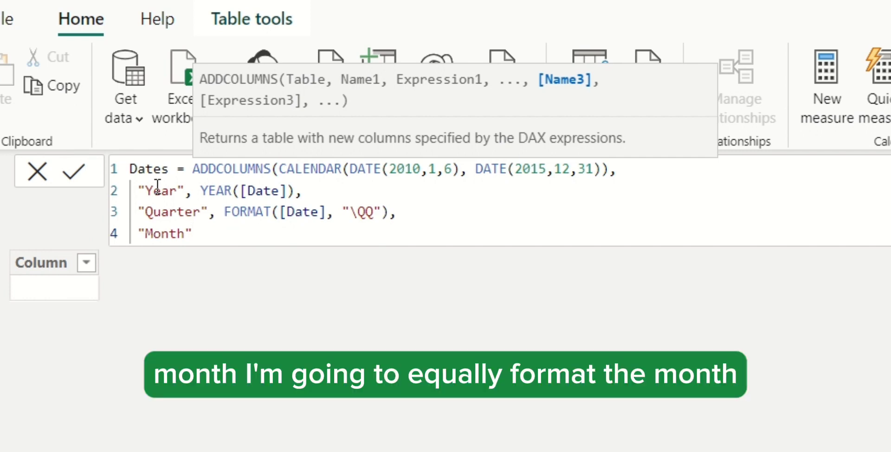
text(, FORM)
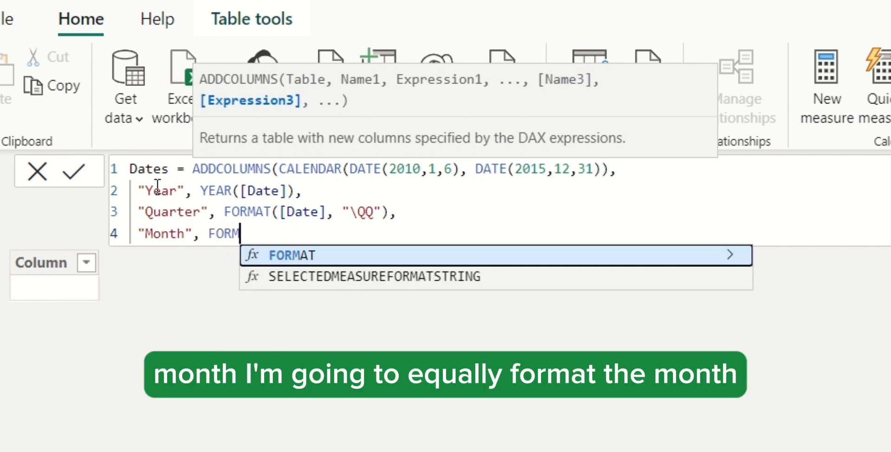
text(AT([D)
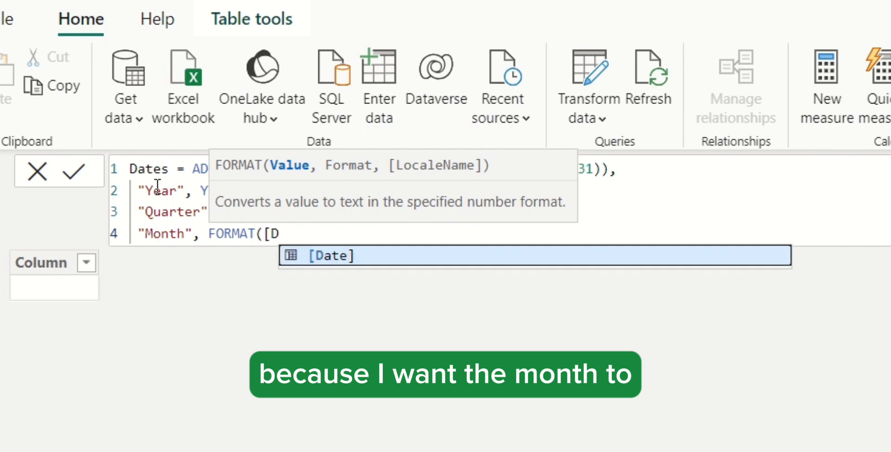
text(ate],)
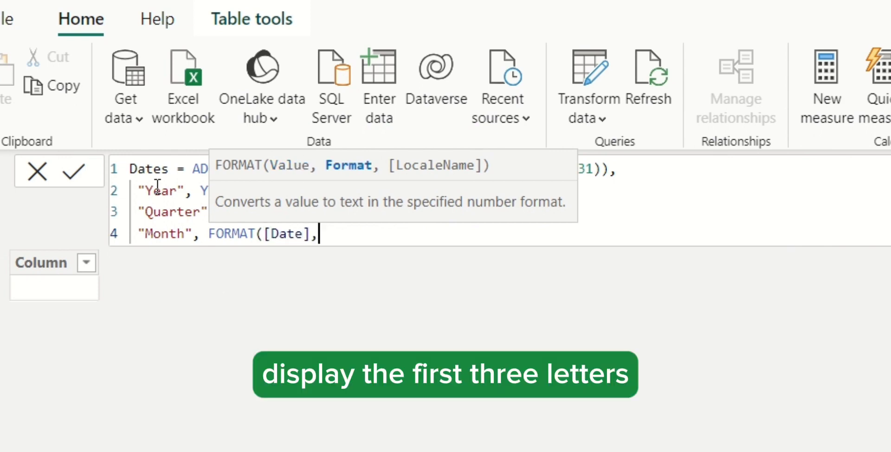
text( "MMM)
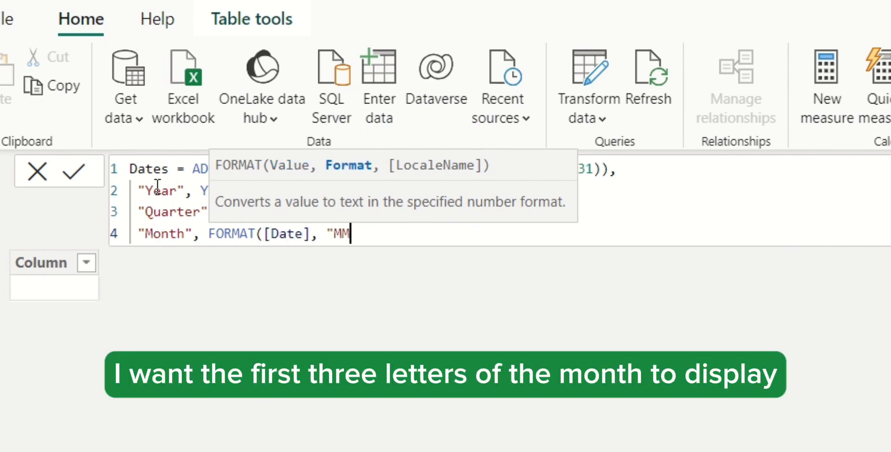
key(BackSpace)
key(BackSpace)
key(BackSpace)
text(mmm")
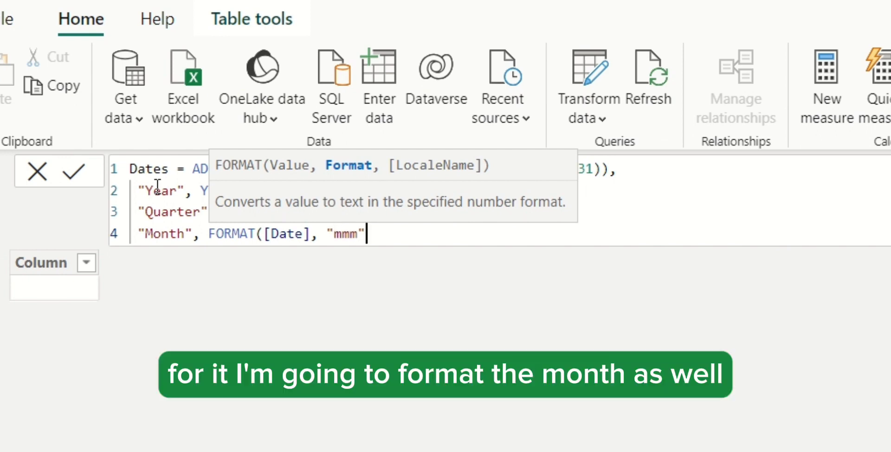
text(),)
key(shift+Return)
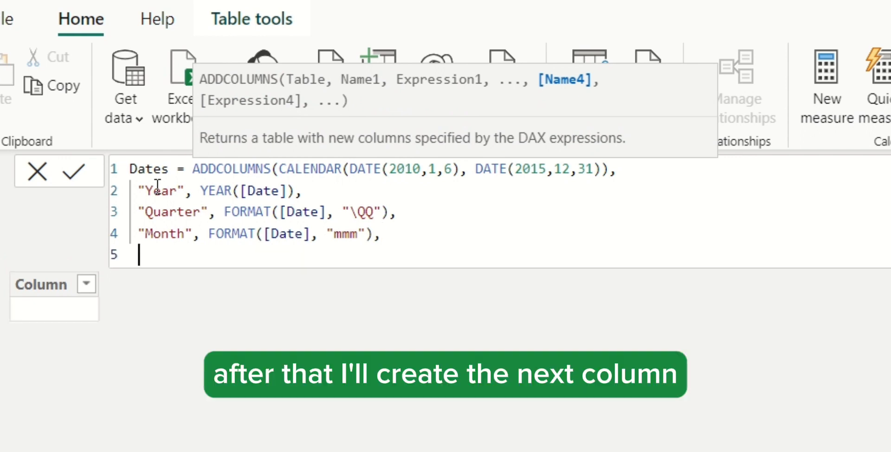
Step: Add a "Day of Week" column computed with WEEKDAY([Date])
text("Day )
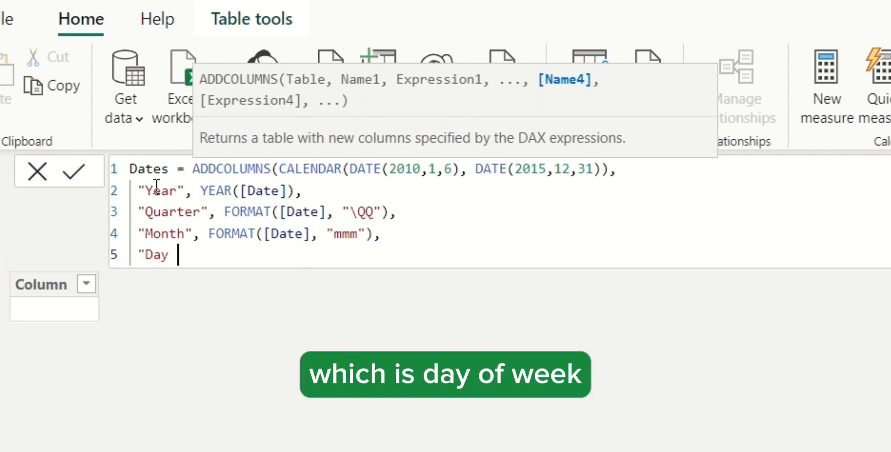
text(of Week)
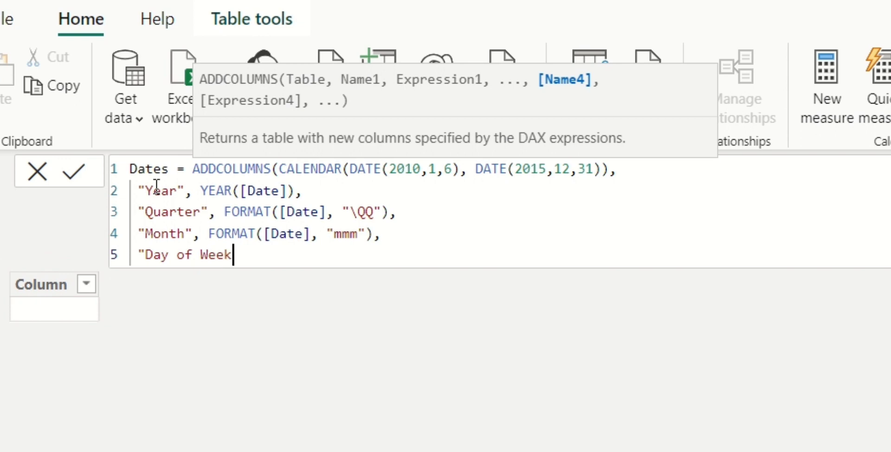
text(", )
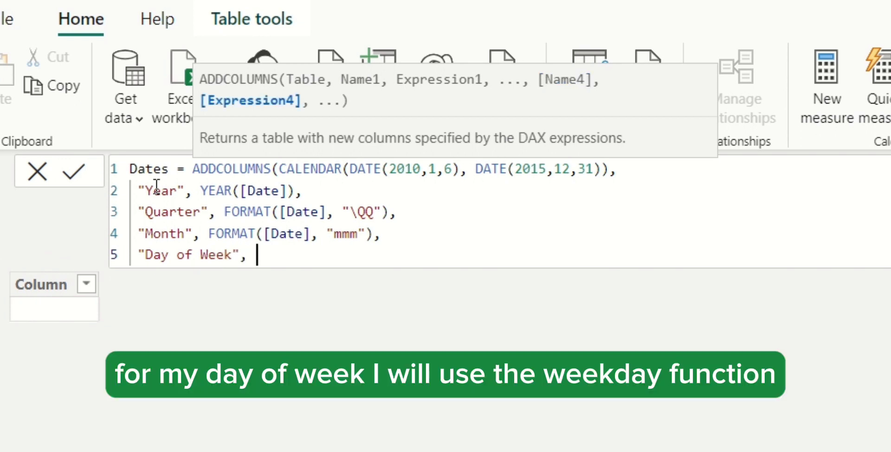
text(WEEK)
key(Tab)
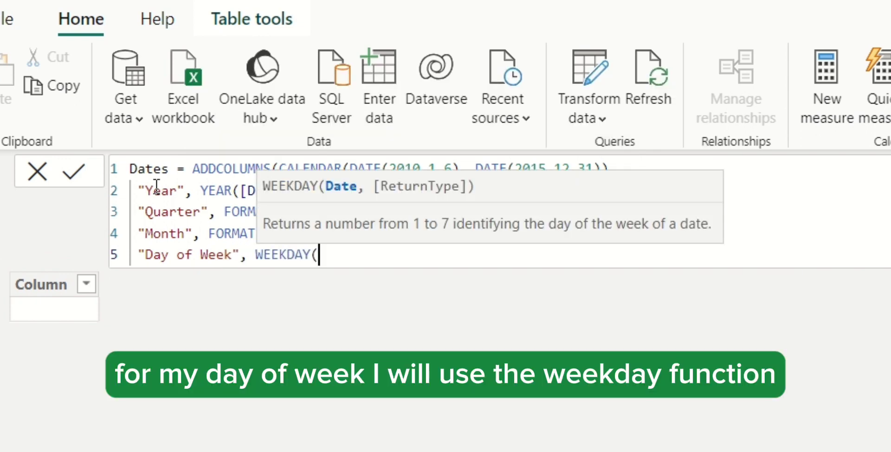
text([Date])
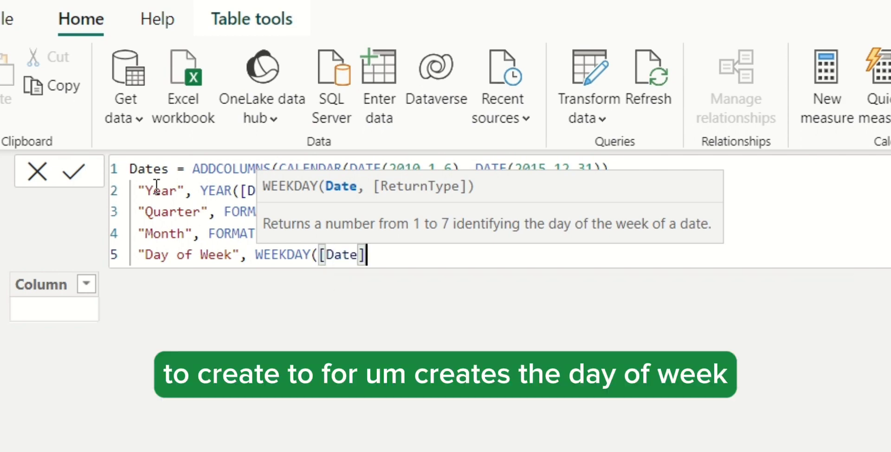
text(),)
key(shift+Return)
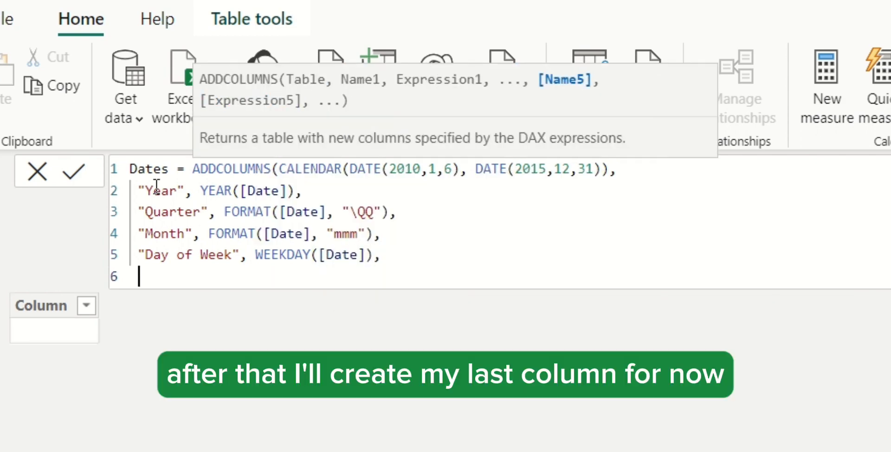
Step: Close the formula with a "DayName" column as FORMAT([Date], "dddd"), fixing the name typo
text("DayNmae)
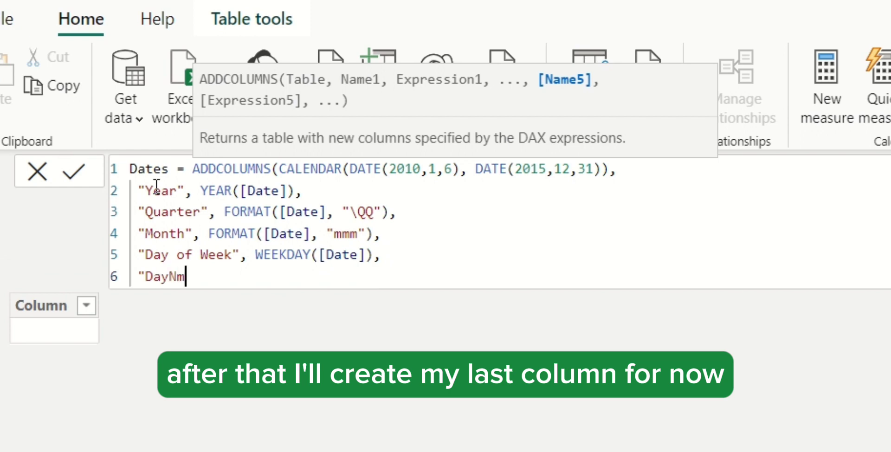
key(BackSpace)
key(BackSpace)
key(BackSpace)
text(ame)
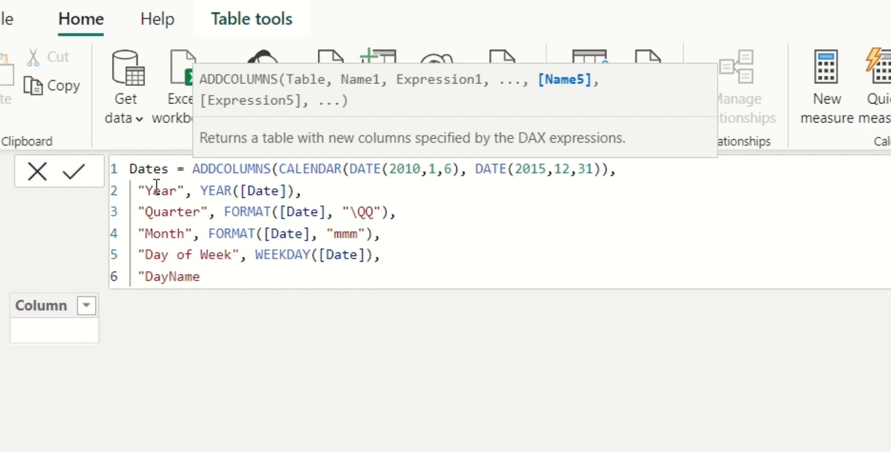
text(", for)
key(Tab)
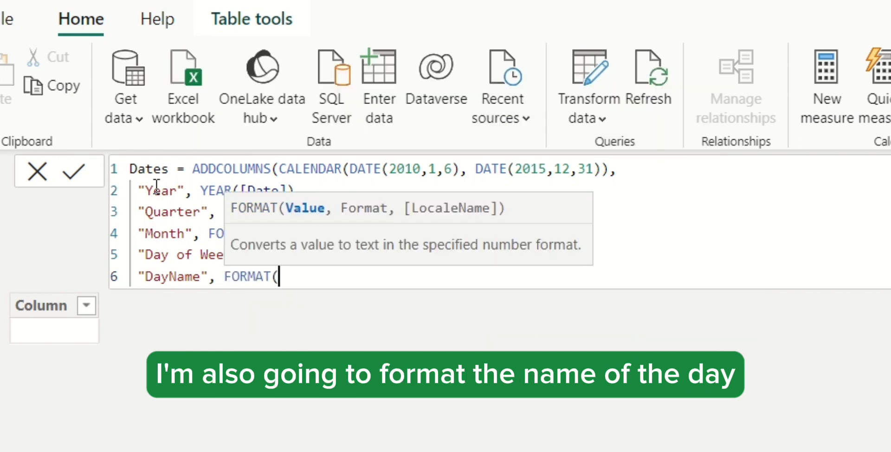
text([Date])
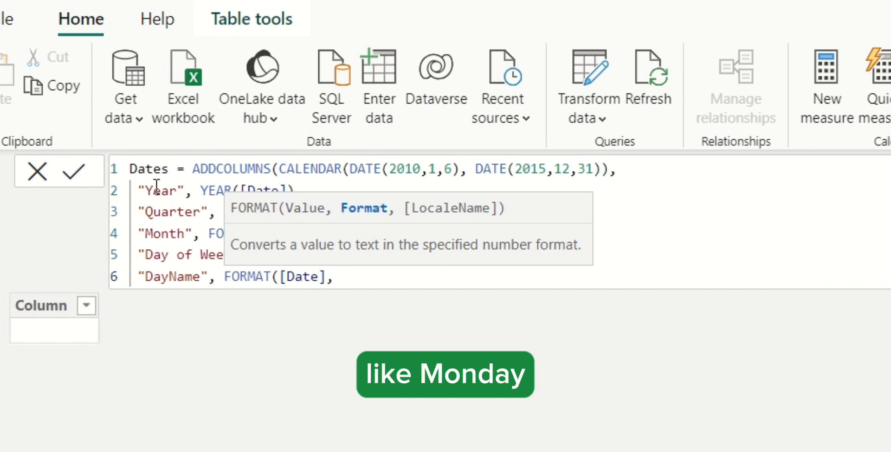
text(, "dddd)
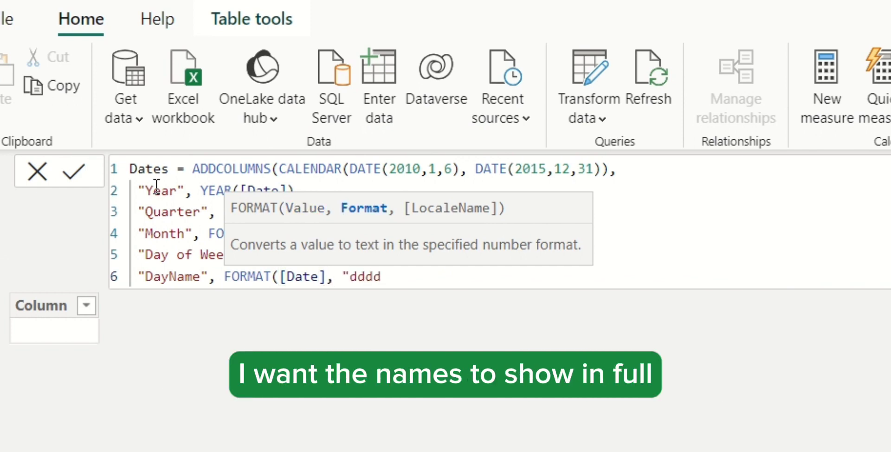
text(")))
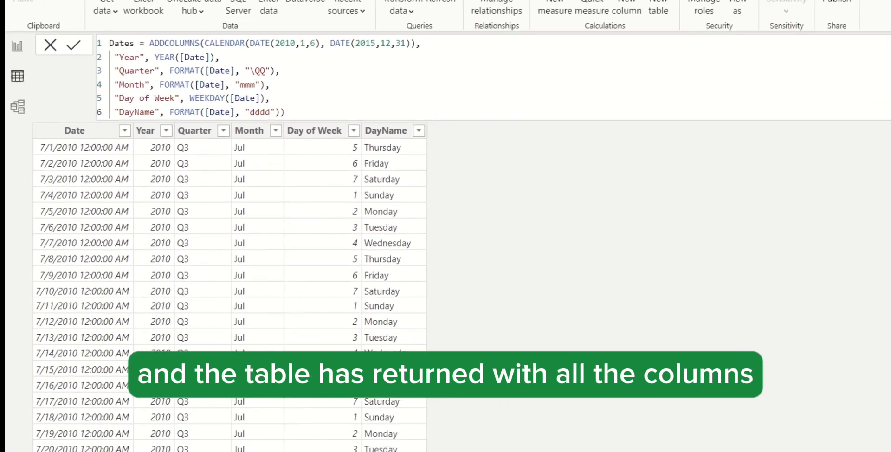
Step: Expand and collapse the formula bar, then select the Date column to inspect the 2,186-row table
click(872, 68)
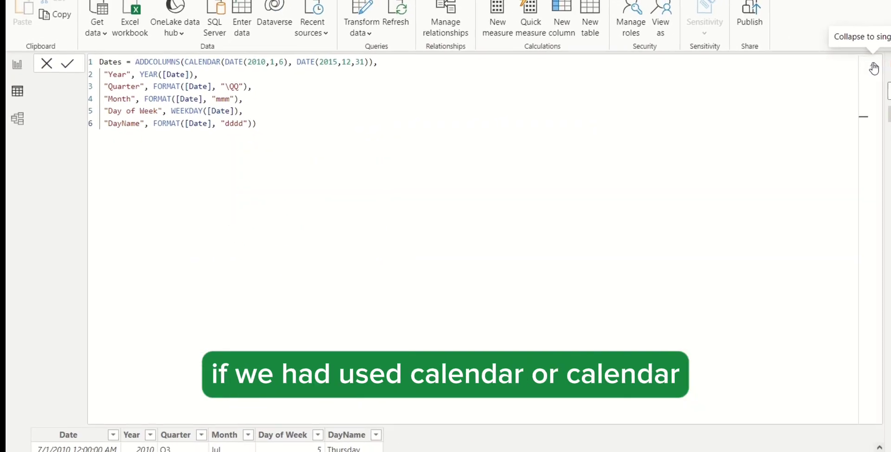
click(873, 69)
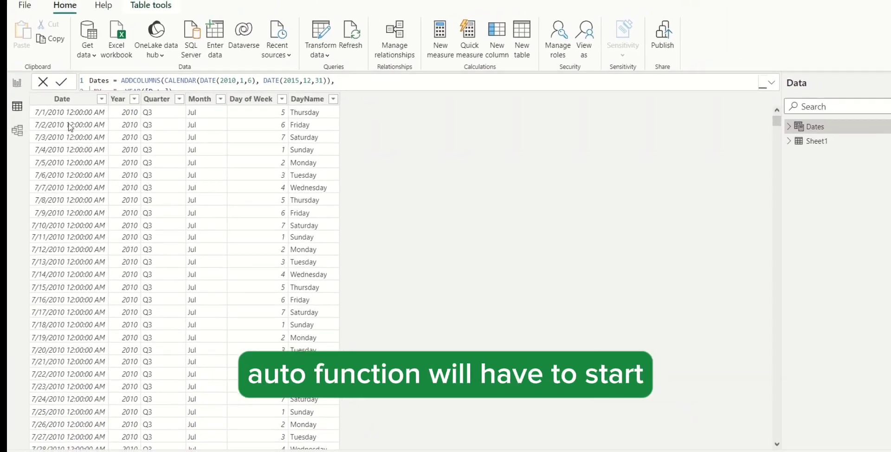
click(65, 101)
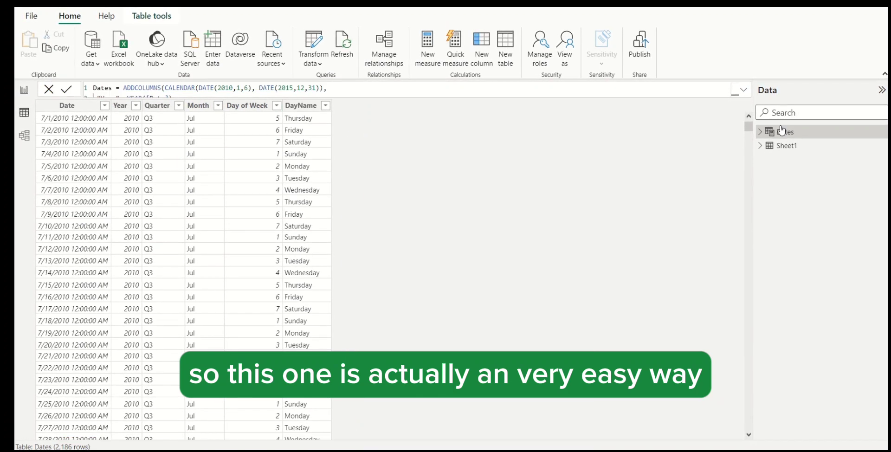
mouse_move(869, 136)
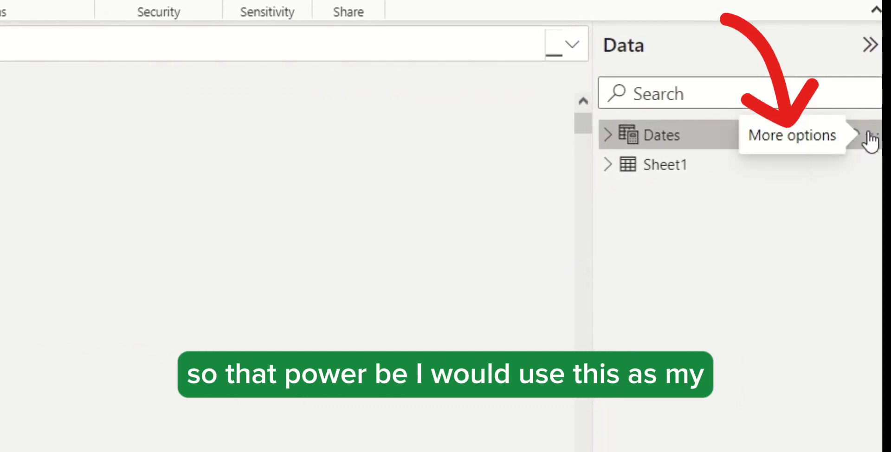
Step: Open the Mark as date table dialog from the Dates table's options in the Data pane
click(873, 138)
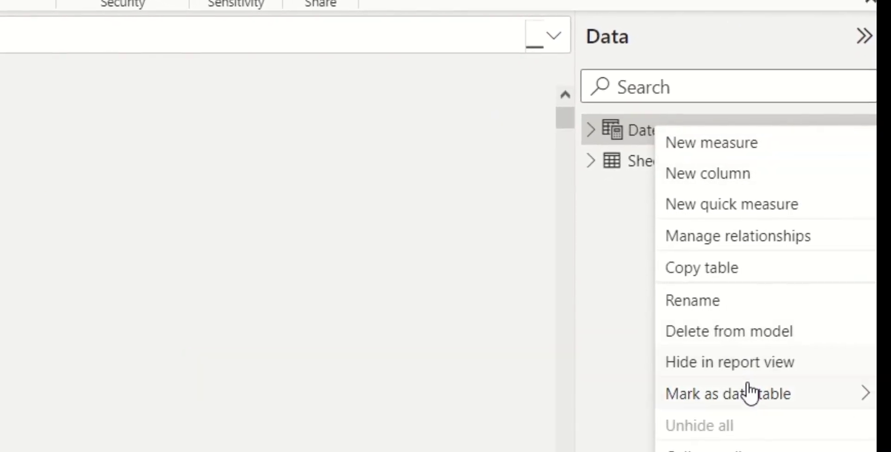
mouse_move(744, 396)
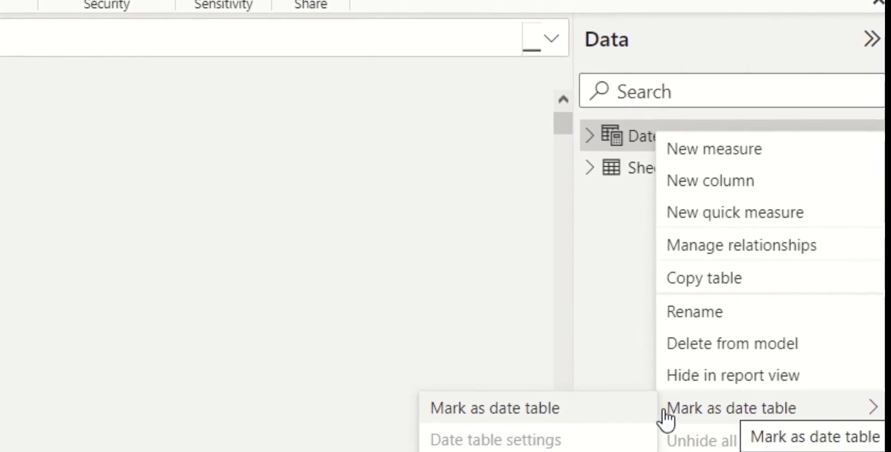
click(582, 420)
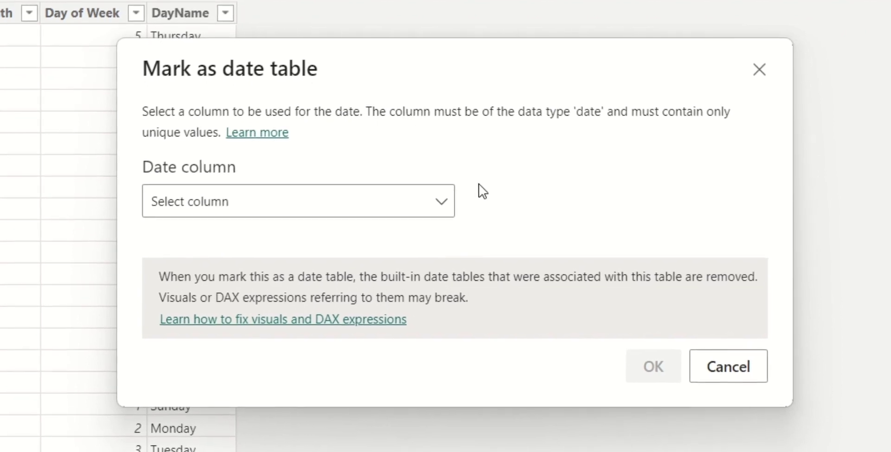
Step: Select Date as the date column and confirm marking Dates as the date table
click(442, 205)
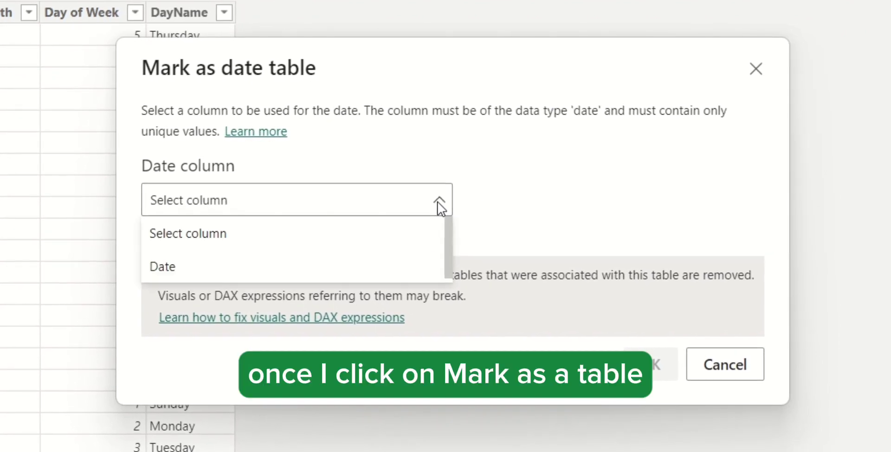
click(169, 265)
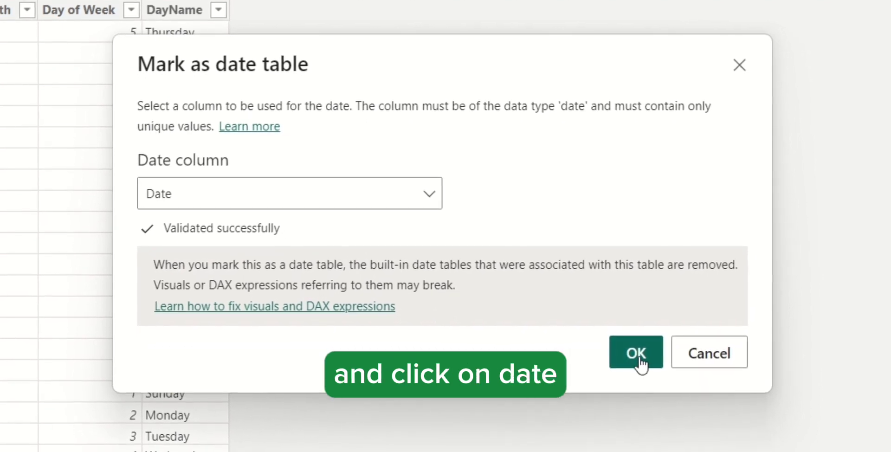
click(639, 364)
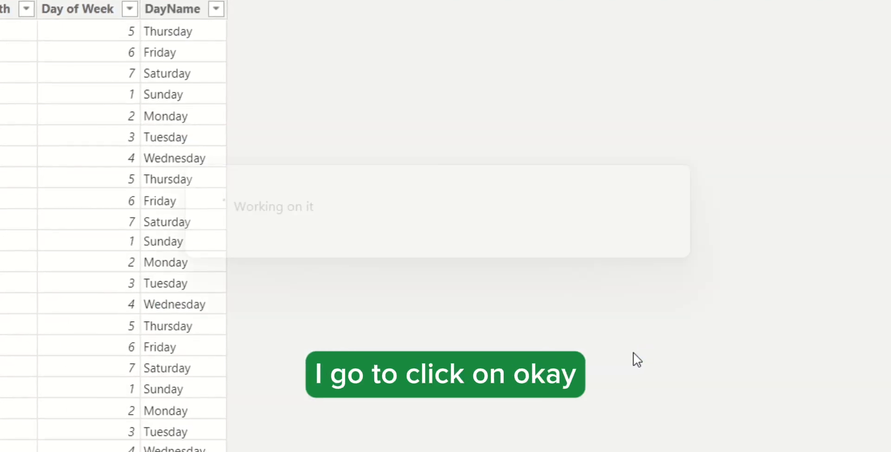